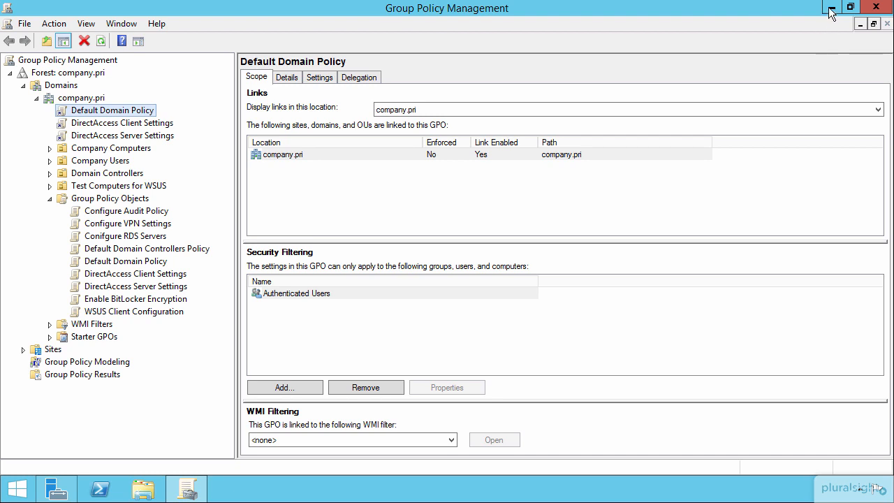
Step: Switch to the desktop and open the SMSSETUP\BIN\I386 folder inside the System Center 2012 R2 Configuration Manager source folder
{"action": "left_click", "coordinate": [827, 13]}
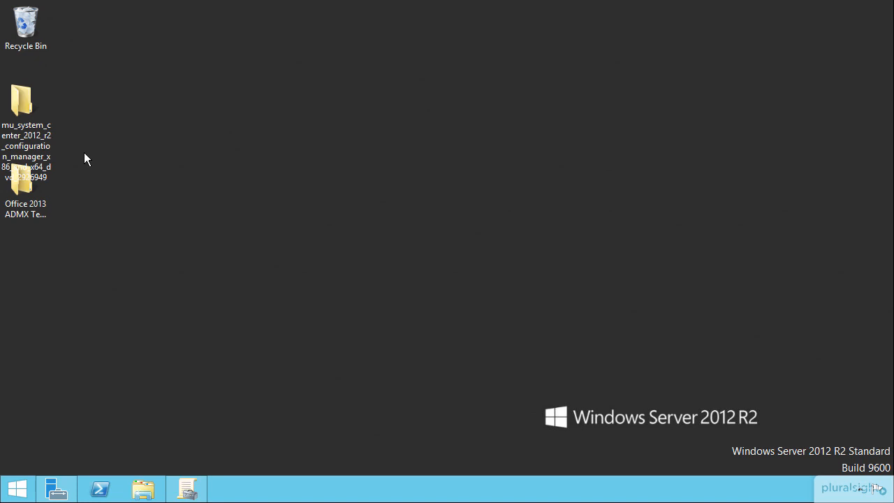
{"action": "double_click", "coordinate": [21, 104]}
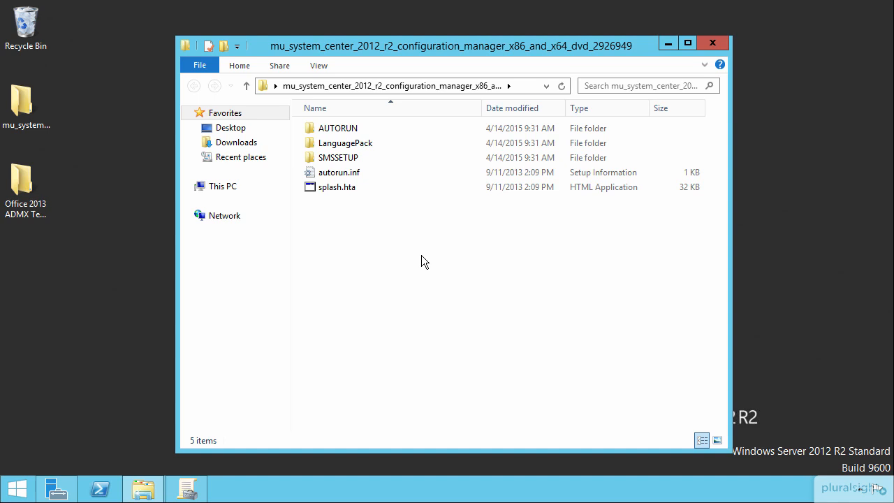
{"action": "left_click", "coordinate": [333, 155]}
{"action": "double_click", "coordinate": [334, 158]}
{"action": "double_click", "coordinate": [325, 143]}
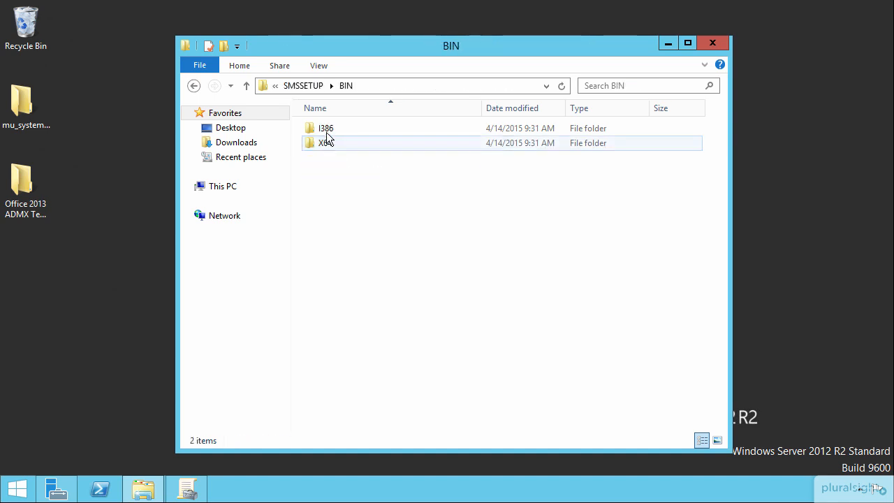
{"action": "double_click", "coordinate": [326, 128]}
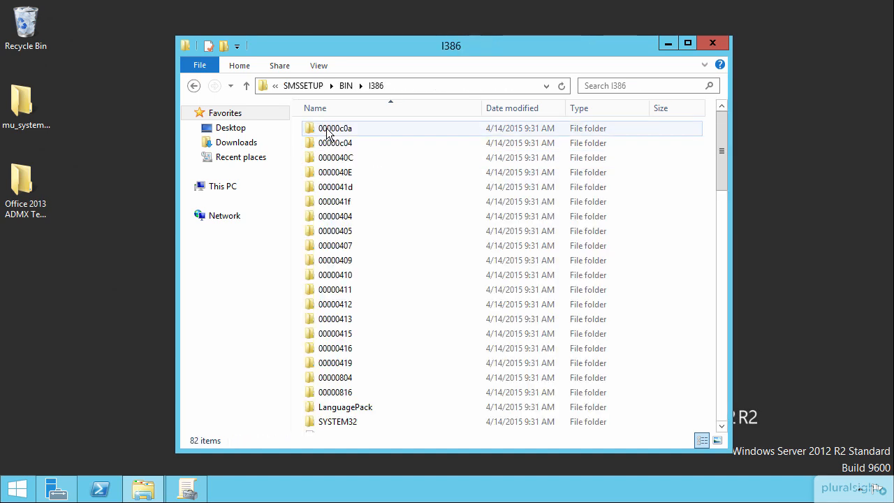
Step: Find ccmsetup.msi in the I386 folder and copy it
{"action": "left_click", "coordinate": [378, 231]}
{"action": "key", "text": "c"}
{"action": "key", "text": "Down"}
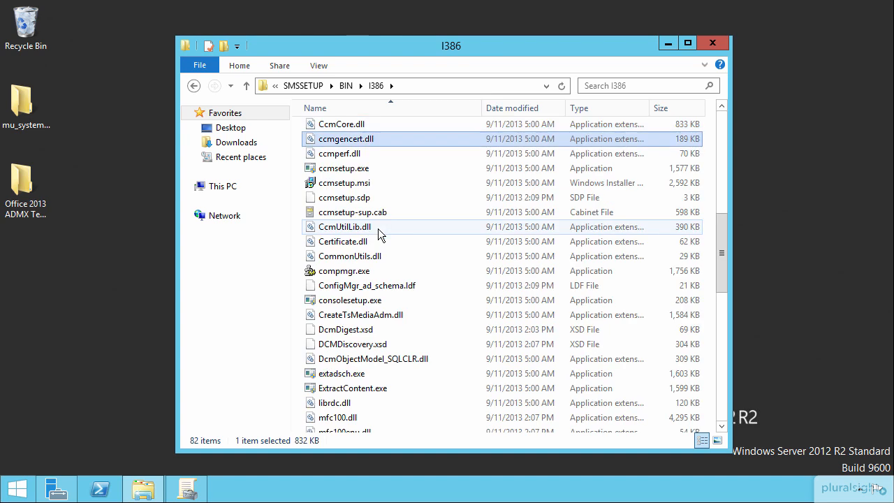
{"action": "key", "text": "Down"}
{"action": "key", "text": "Down"}
{"action": "key", "text": "Down"}
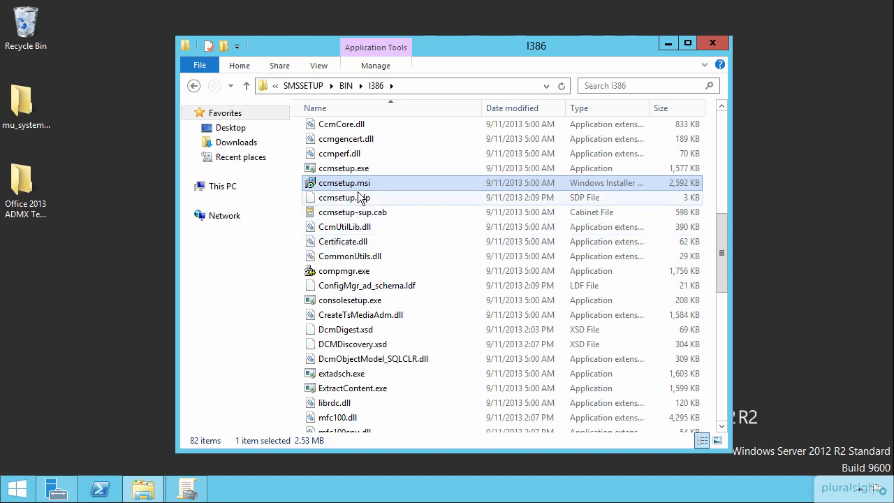
{"action": "right_click", "coordinate": [340, 183]}
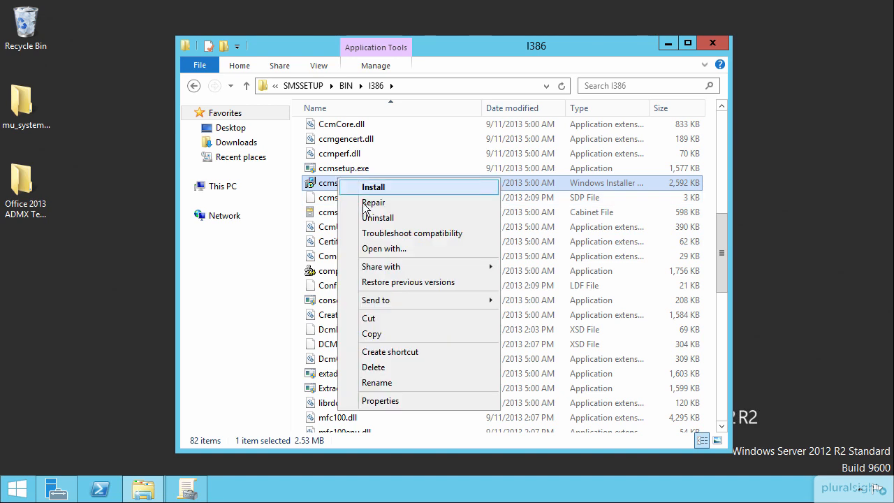
{"action": "left_click", "coordinate": [384, 339]}
{"action": "left_click", "coordinate": [130, 298]}
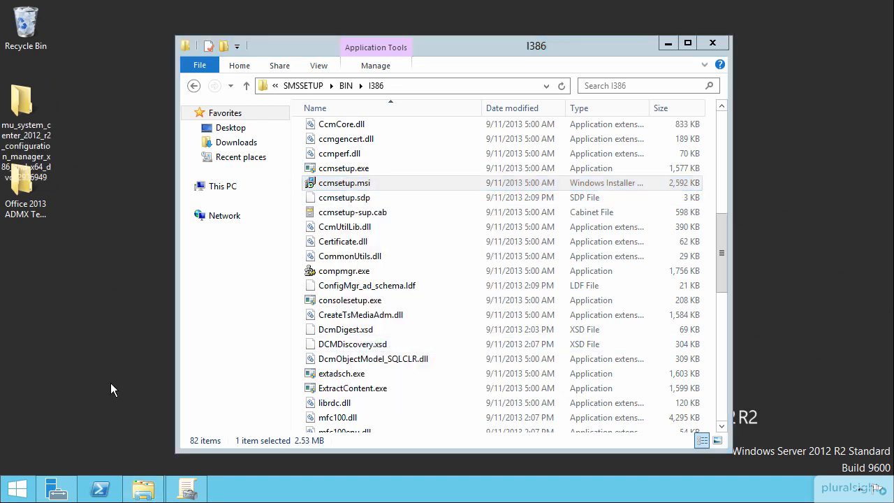
Step: In a new File Explorer window, create a folder named CCMSETUP on the Backups (E:) drive
{"action": "left_click", "coordinate": [143, 490]}
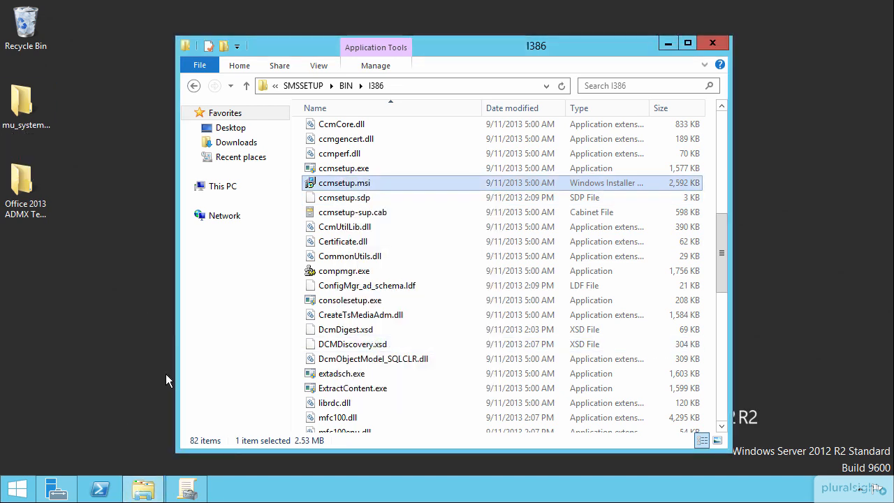
{"action": "right_click", "coordinate": [147, 490]}
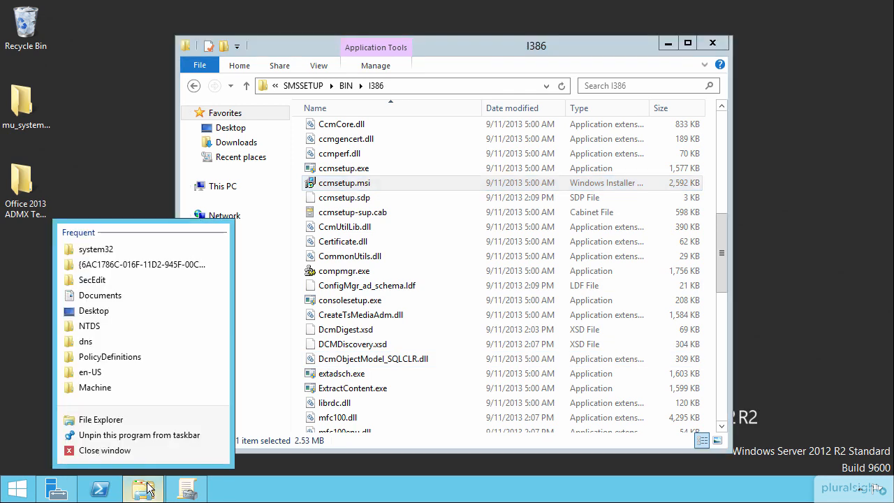
{"action": "left_click", "coordinate": [112, 419]}
{"action": "double_click", "coordinate": [569, 348]}
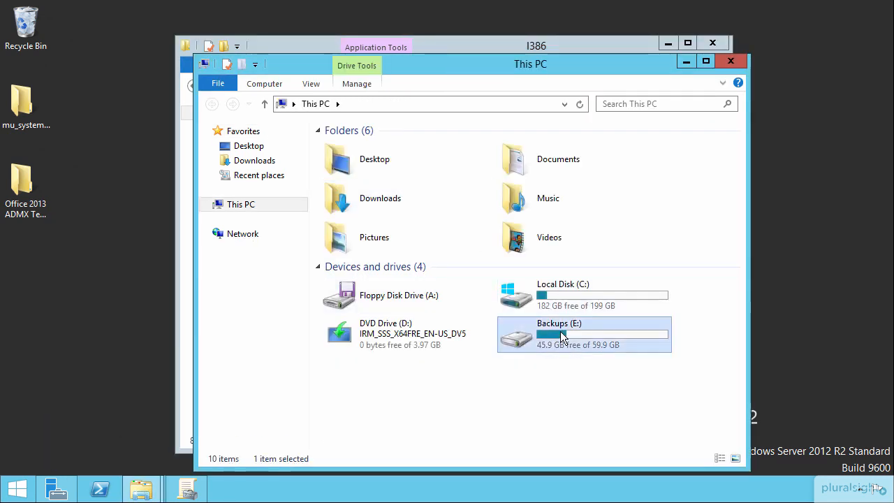
{"action": "right_click", "coordinate": [408, 202]}
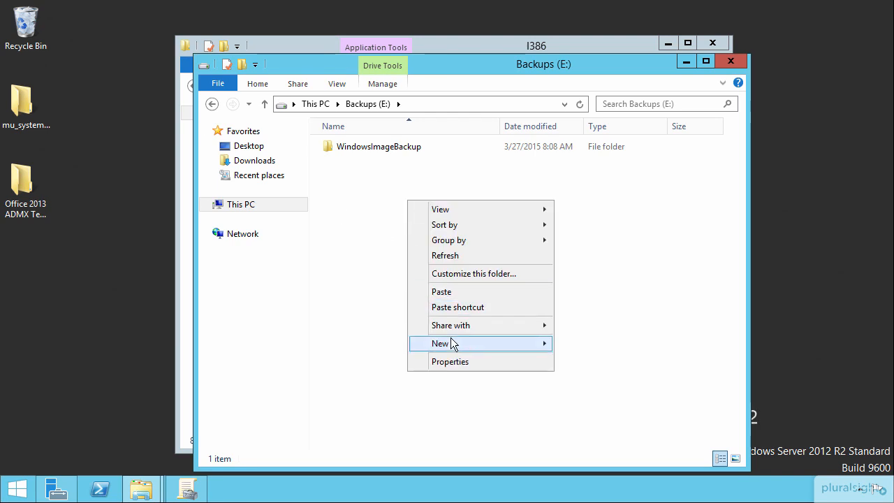
{"action": "mouse_move", "coordinate": [472, 344]}
{"action": "left_click", "coordinate": [587, 344]}
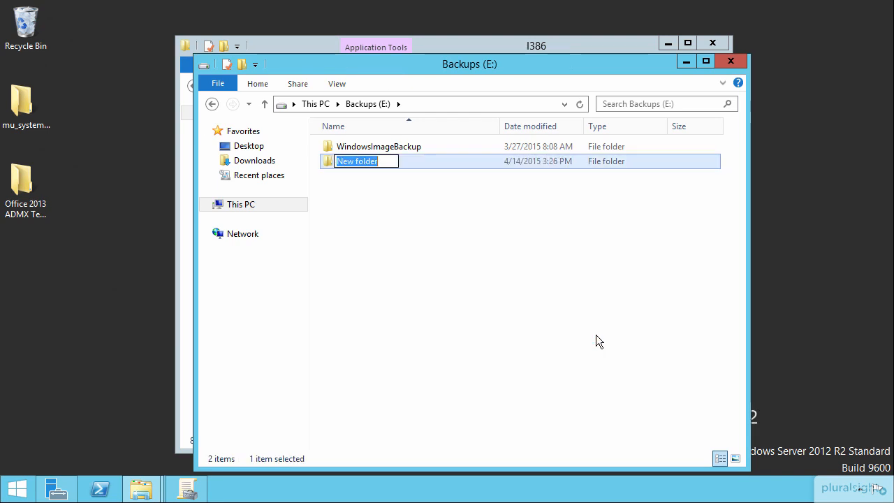
{"action": "type", "text": "CCMSETUP"}
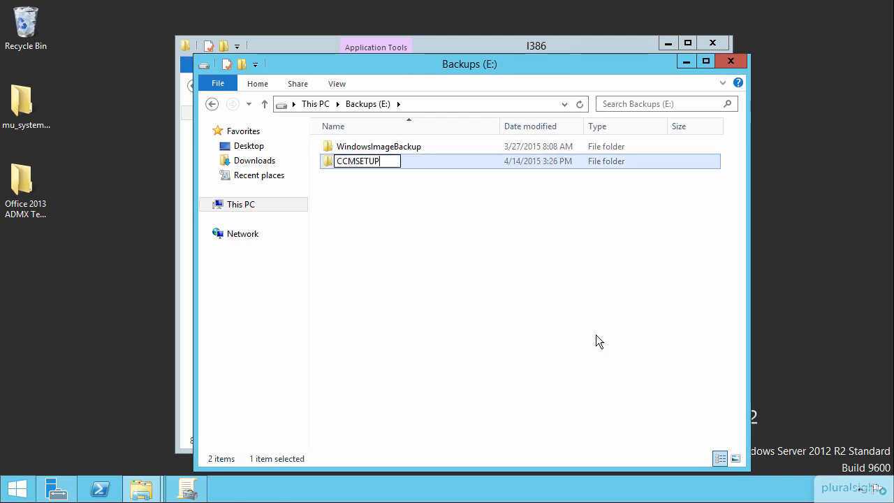
{"action": "key", "text": "Return"}
Step: Share the CCMSETUP folder through Advanced Sharing under the name CCMSETUP, keeping the Read share permission for Everyone
{"action": "right_click", "coordinate": [357, 163]}
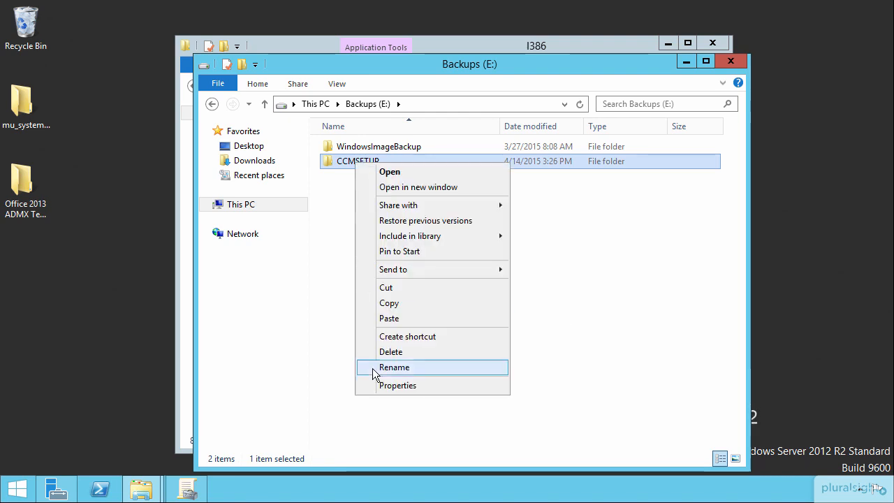
{"action": "left_click", "coordinate": [393, 386]}
{"action": "left_click", "coordinate": [414, 168]}
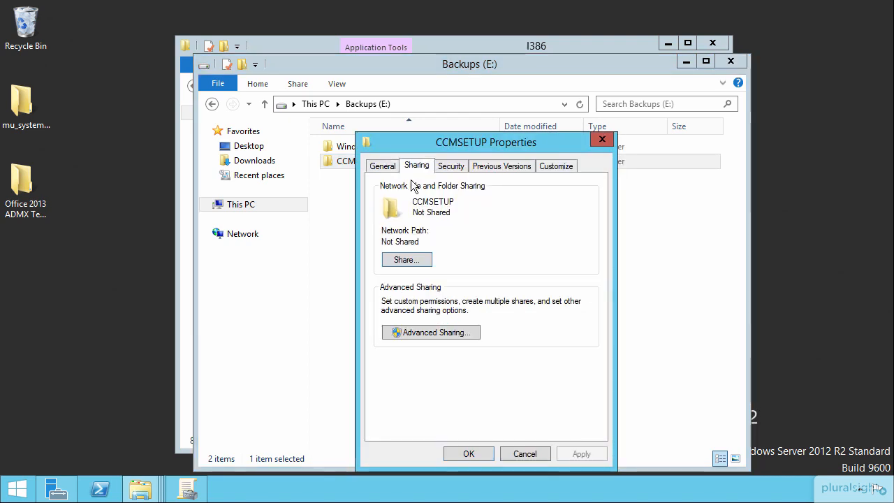
{"action": "left_click", "coordinate": [433, 334]}
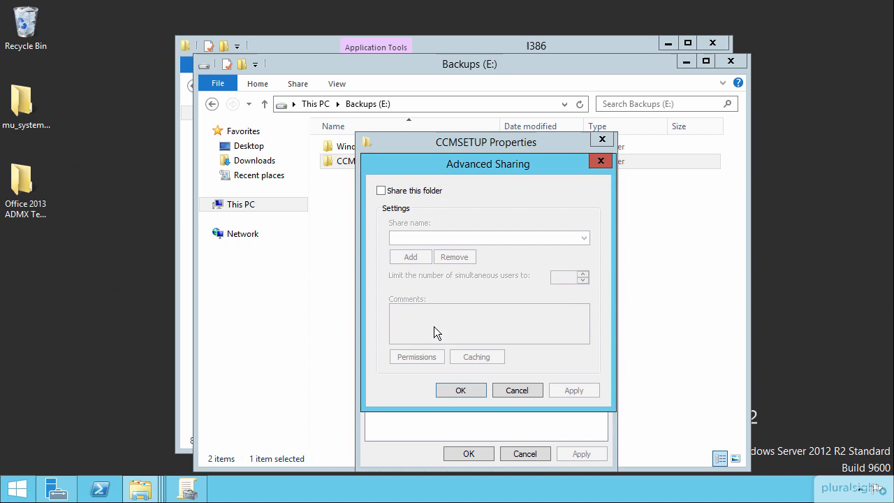
{"action": "left_click", "coordinate": [419, 192]}
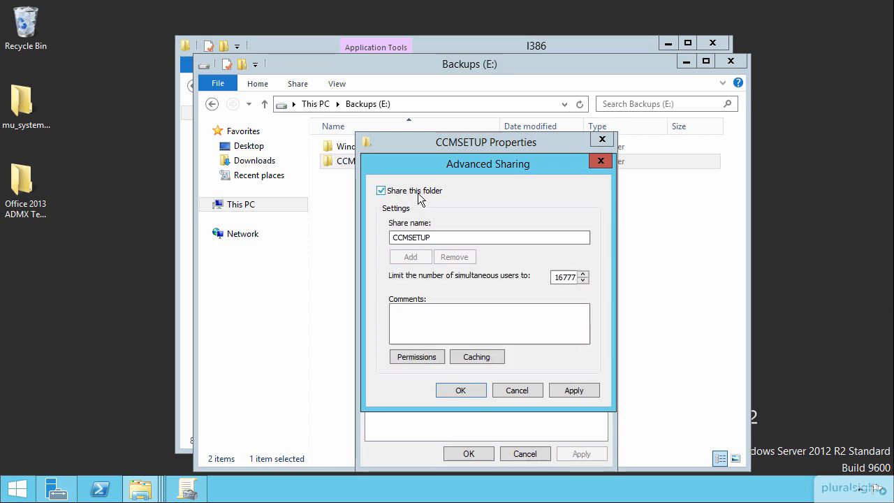
{"action": "left_click", "coordinate": [417, 357]}
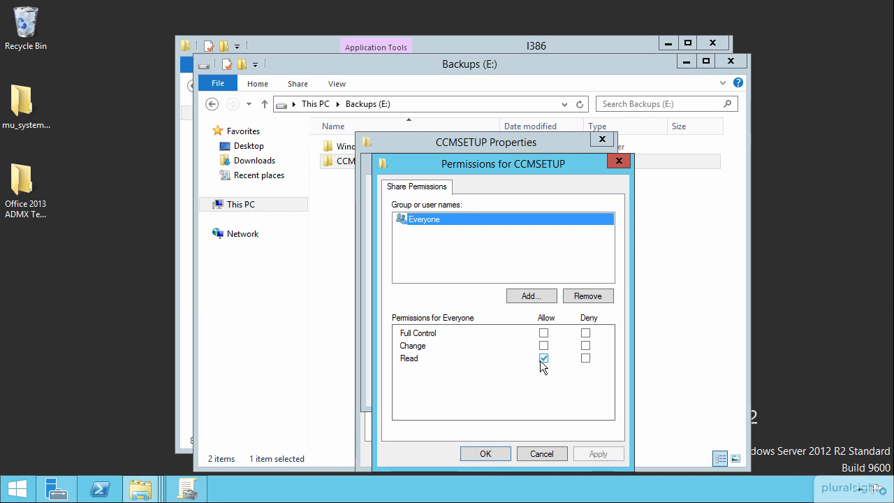
{"action": "left_click", "coordinate": [495, 452]}
{"action": "left_click", "coordinate": [461, 391]}
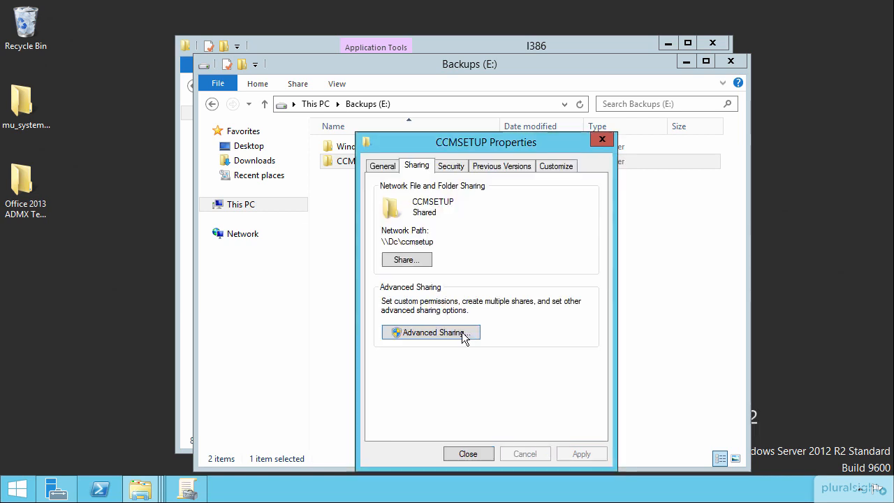
Step: Add Everyone to the CCMSETUP folder's security permissions with the default read access and close its properties
{"action": "left_click", "coordinate": [452, 169]}
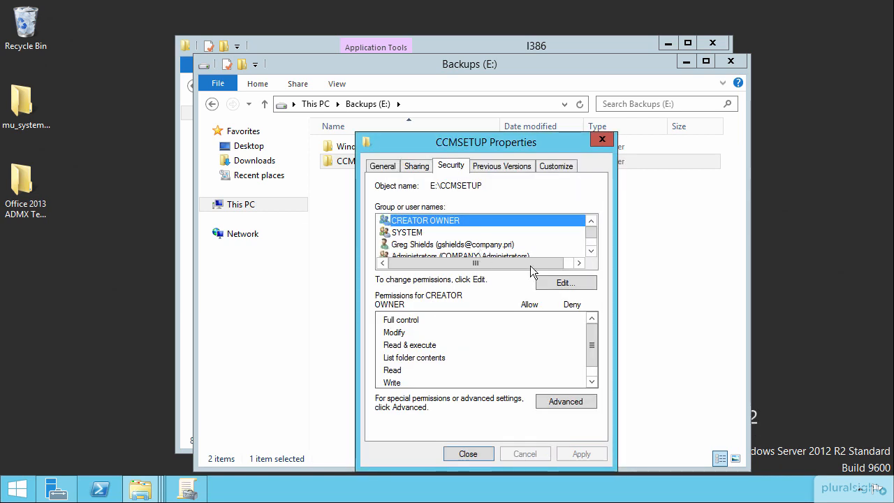
{"action": "left_click", "coordinate": [567, 284]}
{"action": "left_click", "coordinate": [542, 327]}
{"action": "type", "text": "everyone"}
{"action": "key", "text": "Return"}
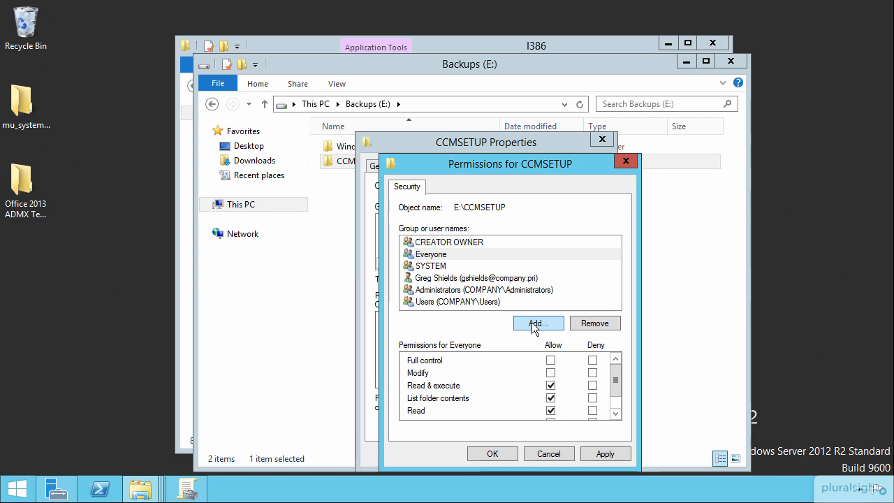
{"action": "left_click", "coordinate": [489, 454]}
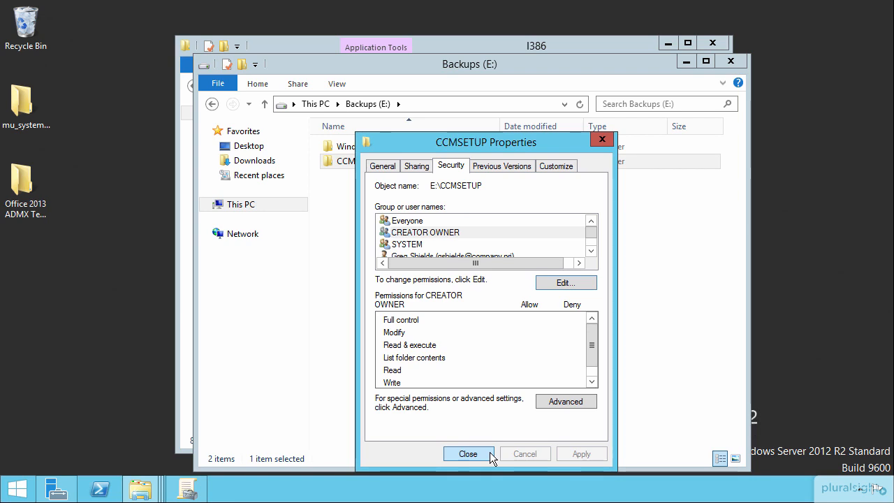
{"action": "left_click", "coordinate": [473, 454]}
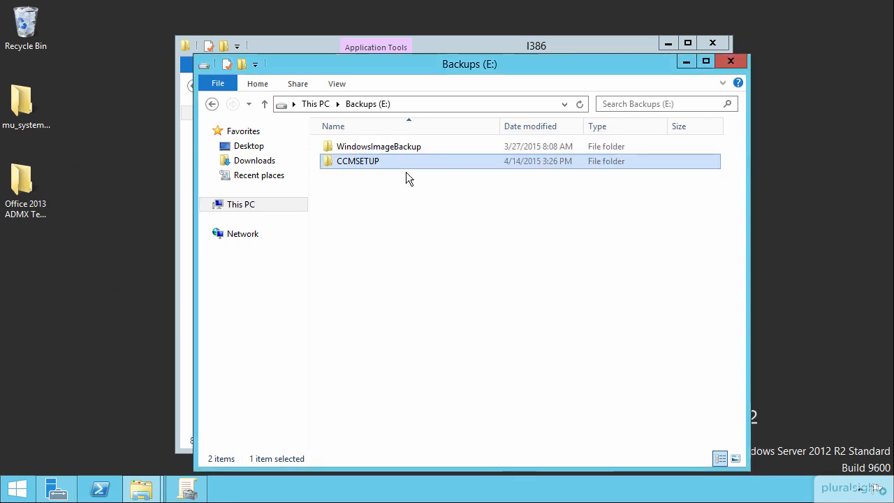
Step: Paste ccmsetup.msi into the CCMSETUP folder and close both File Explorer windows
{"action": "double_click", "coordinate": [357, 162]}
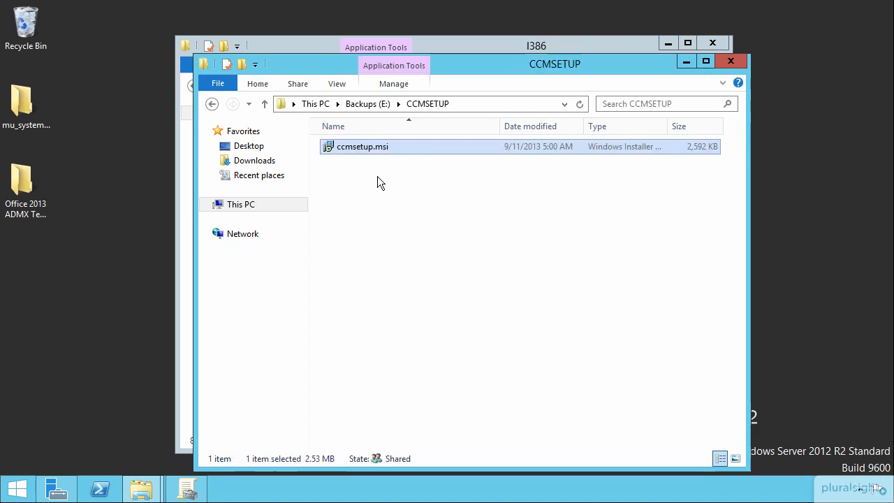
{"action": "left_click", "coordinate": [408, 231]}
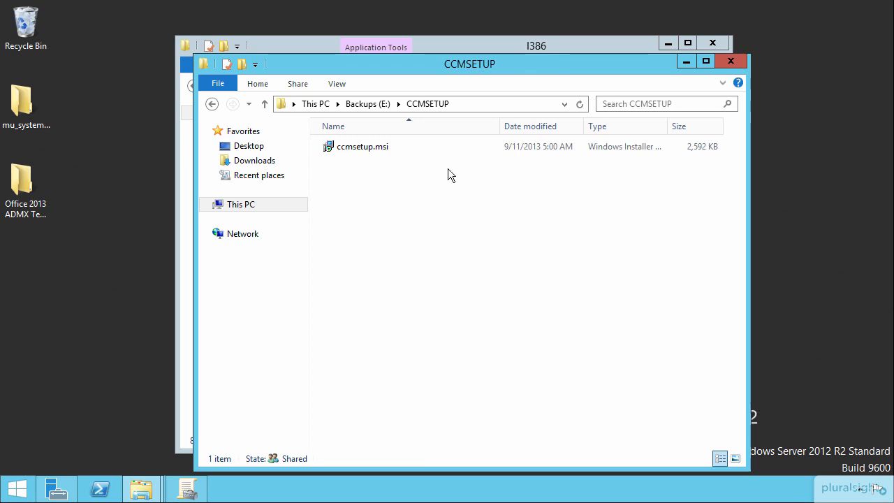
{"action": "left_click", "coordinate": [731, 61]}
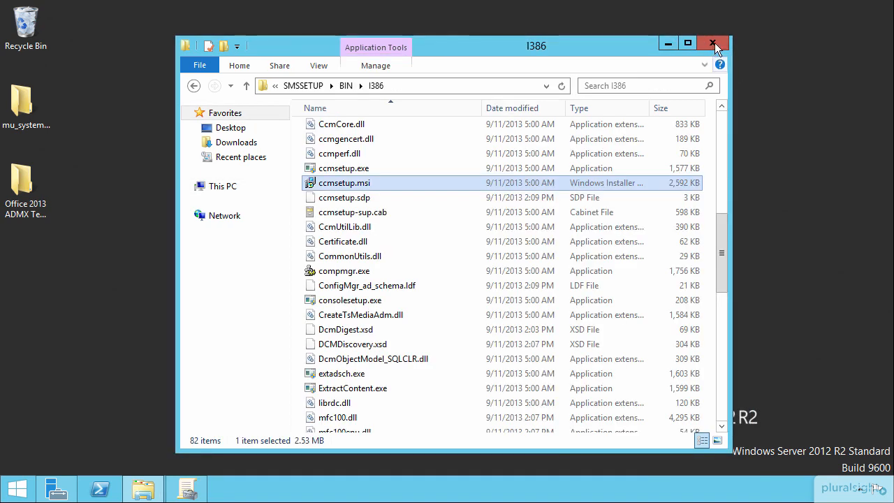
{"action": "left_click", "coordinate": [712, 42]}
Step: Switch to Group Policy Management and create a new group policy object named "Install SCCM 2012 R2 Agent"
{"action": "left_click", "coordinate": [178, 492]}
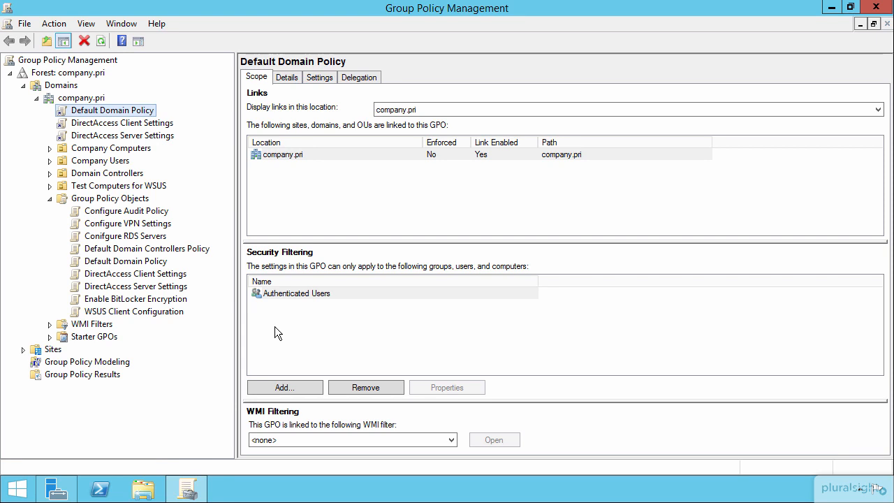
{"action": "right_click", "coordinate": [123, 198]}
{"action": "left_click", "coordinate": [152, 209]}
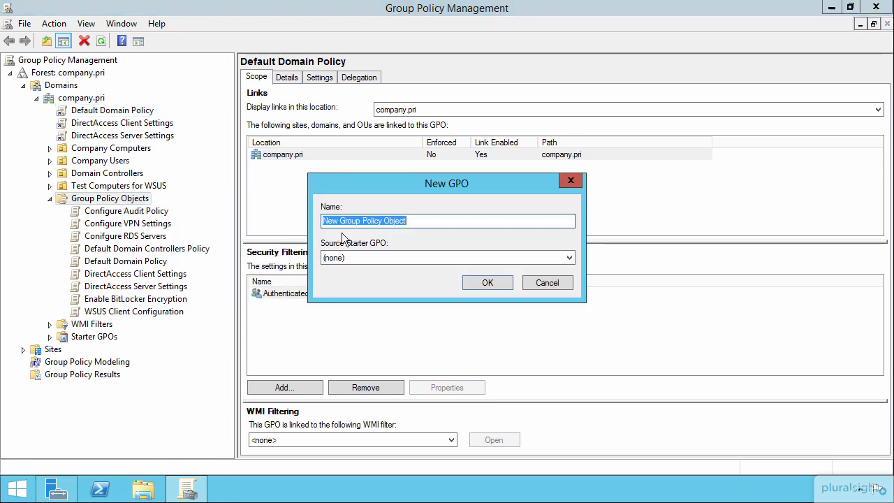
{"action": "type", "text": "Install "}
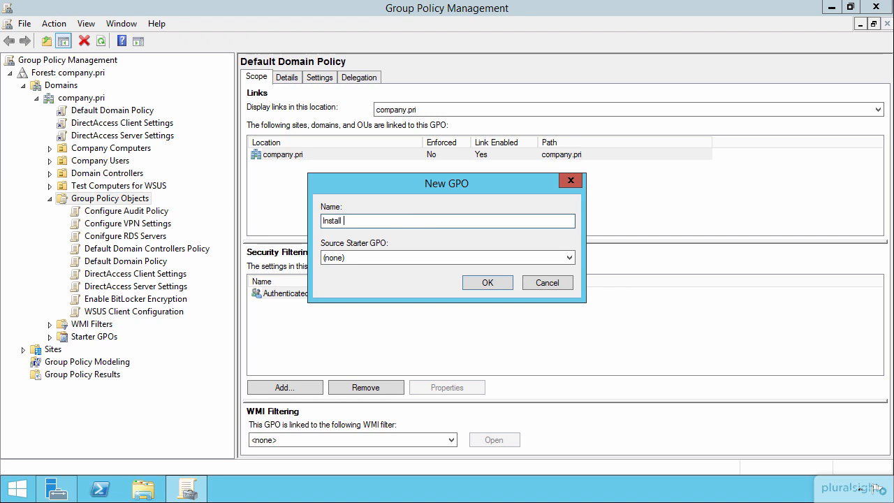
{"action": "type", "text": "SCCM"}
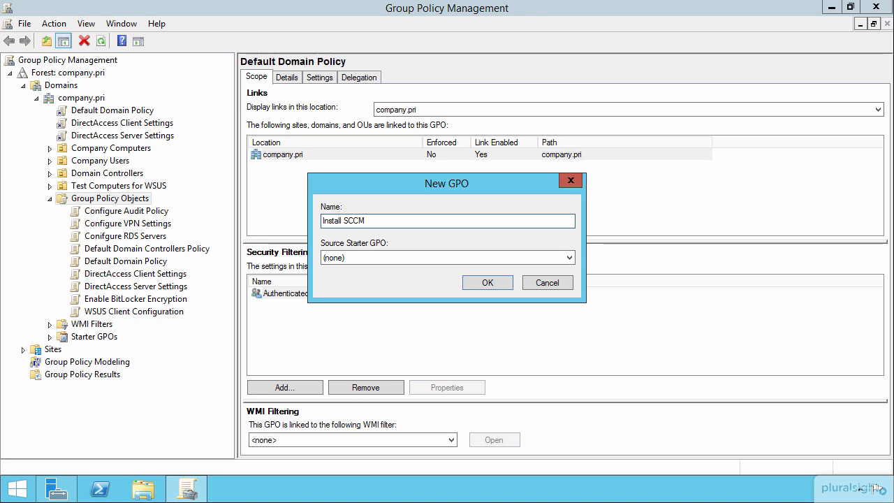
{"action": "type", "text": " 2012 R2 Agent"}
{"action": "key", "text": "Return"}
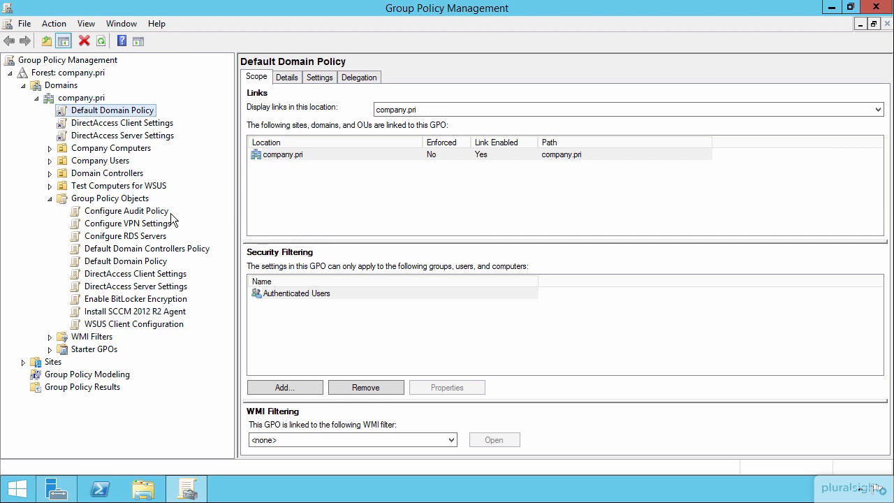
Step: Open the Install SCCM 2012 R2 Agent policy for editing, maximized, and go to Software Settings under the Computer Configuration policies
{"action": "right_click", "coordinate": [134, 311]}
{"action": "left_click", "coordinate": [196, 103]}
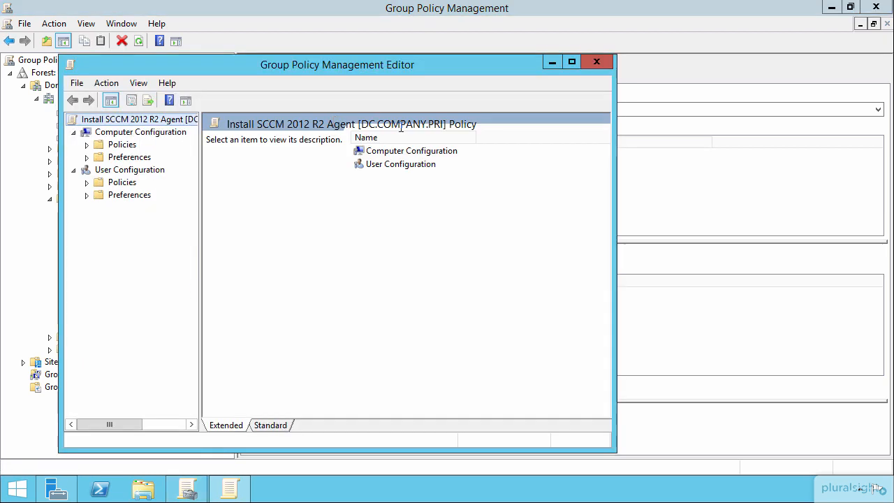
{"action": "double_click", "coordinate": [238, 60]}
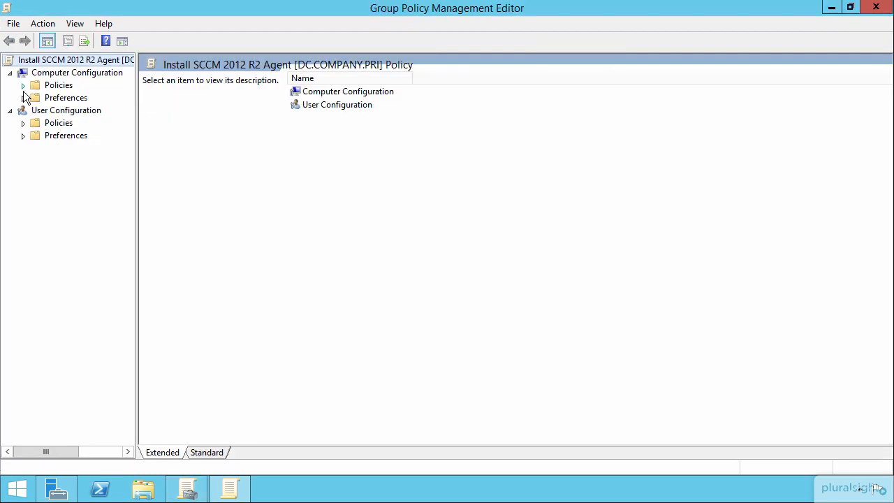
{"action": "left_click", "coordinate": [25, 86]}
{"action": "left_click", "coordinate": [67, 98]}
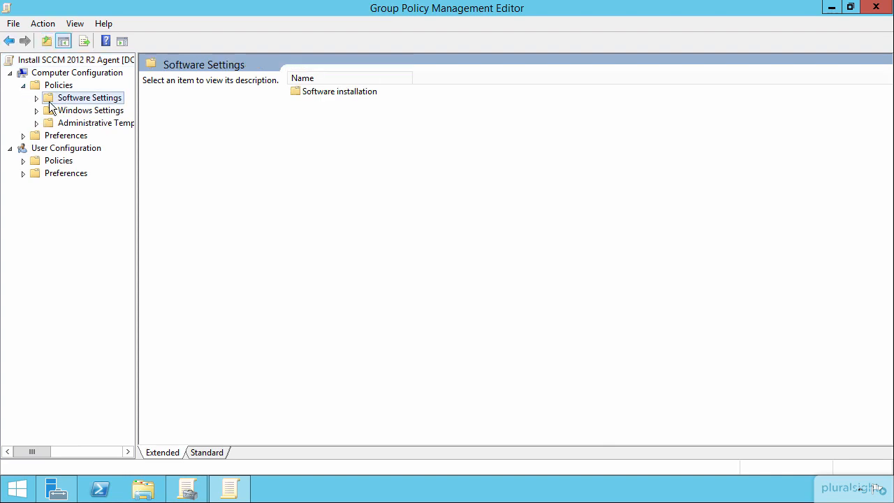
Step: Expand Software Settings, widen the policy tree to show the full names, and open the computer's Software installation node
{"action": "left_click", "coordinate": [37, 98]}
{"action": "left_click_drag", "start_coordinate": [137, 183], "coordinate": [219, 192]}
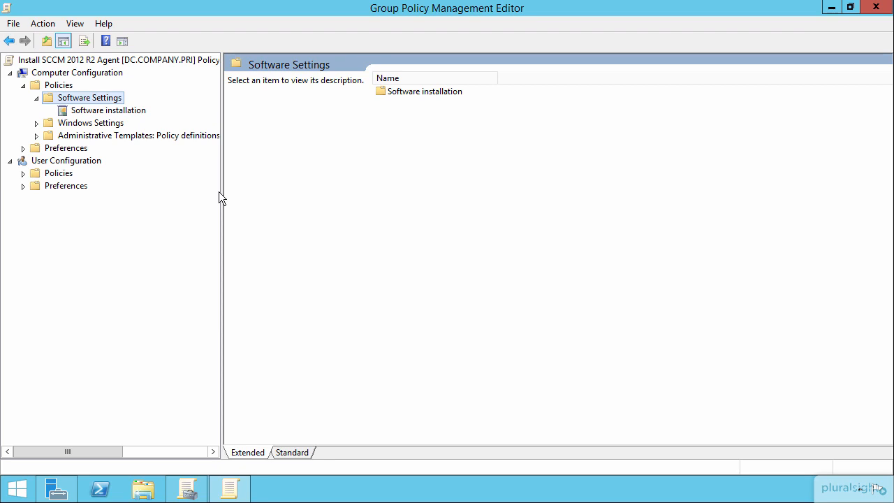
{"action": "left_click", "coordinate": [124, 112]}
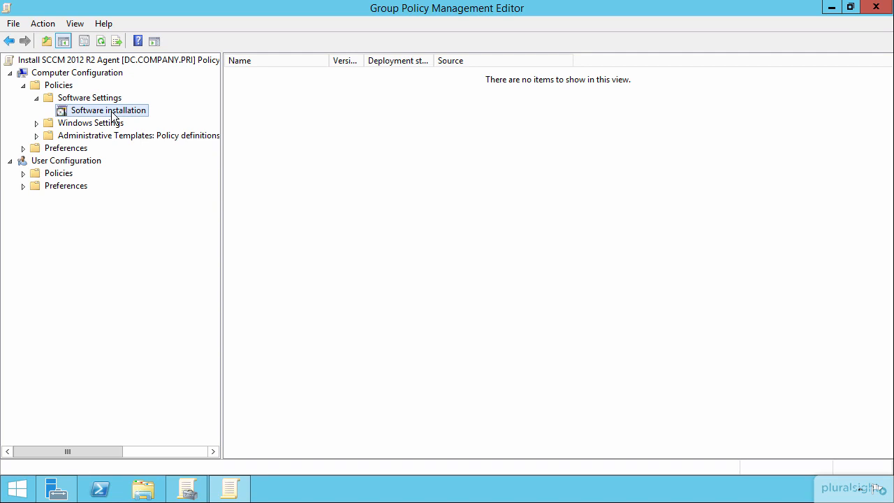
Step: Start a new software installation package using ccmsetup.msi from the \\dc\CCMSETUP network share
{"action": "right_click", "coordinate": [112, 111]}
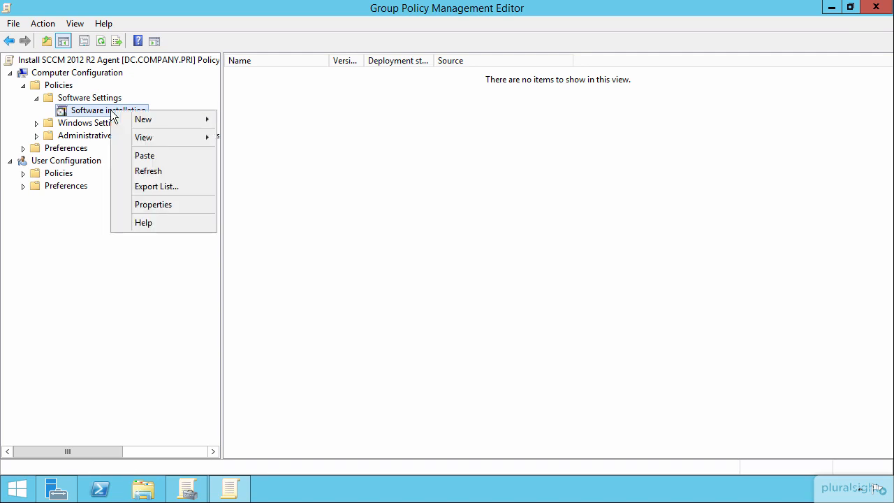
{"action": "mouse_move", "coordinate": [141, 121]}
{"action": "left_click", "coordinate": [280, 121]}
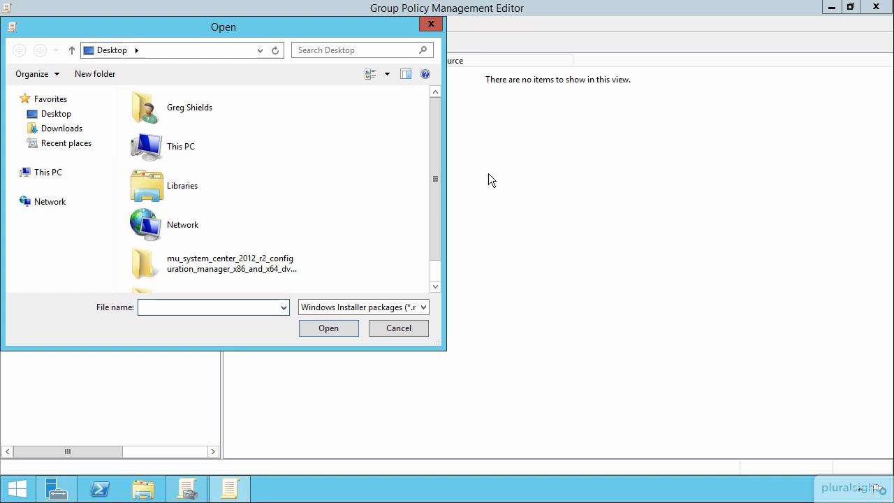
{"action": "type", "text": "\\\\dc\\"}
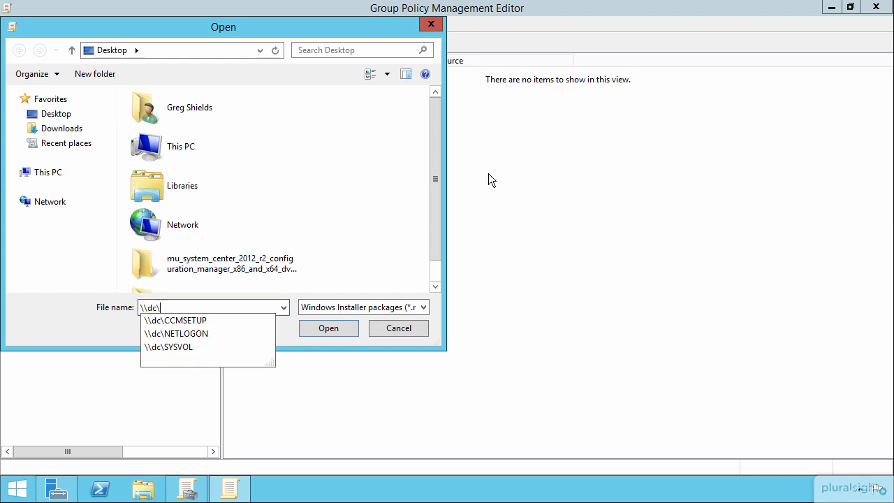
{"action": "key", "text": "Down"}
{"action": "key", "text": "Return"}
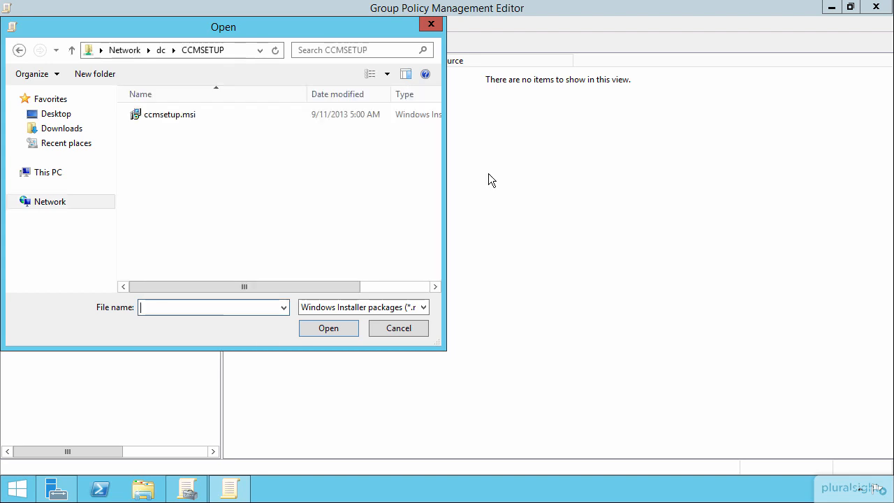
{"action": "double_click", "coordinate": [172, 117]}
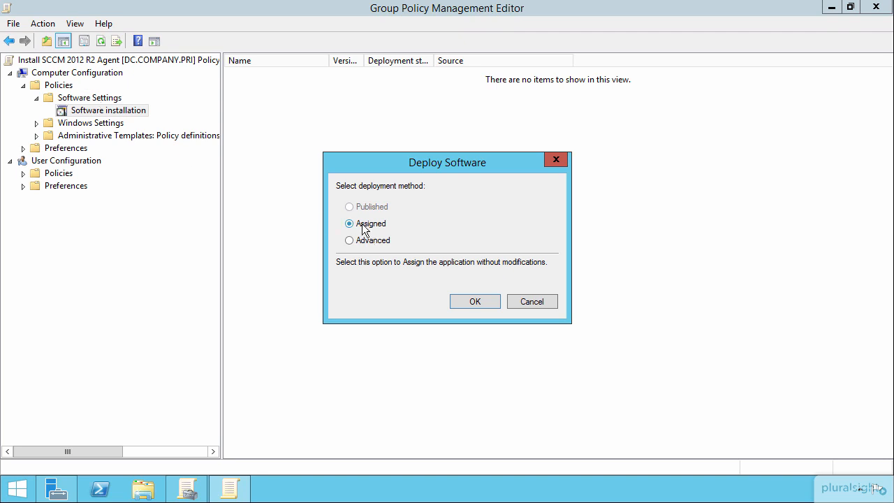
Step: Choose the Advanced deployment method for the package and review its deployment settings, including the advanced deployment options, without changing them
{"action": "left_click", "coordinate": [377, 242]}
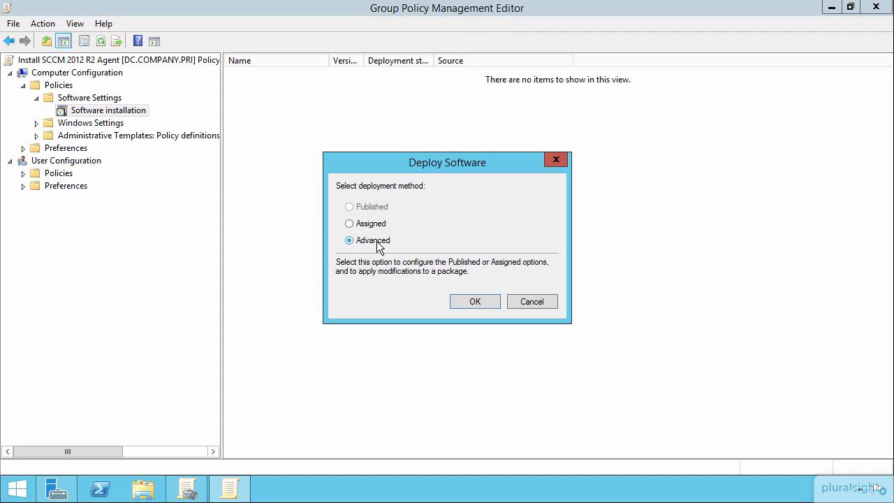
{"action": "left_click", "coordinate": [481, 303]}
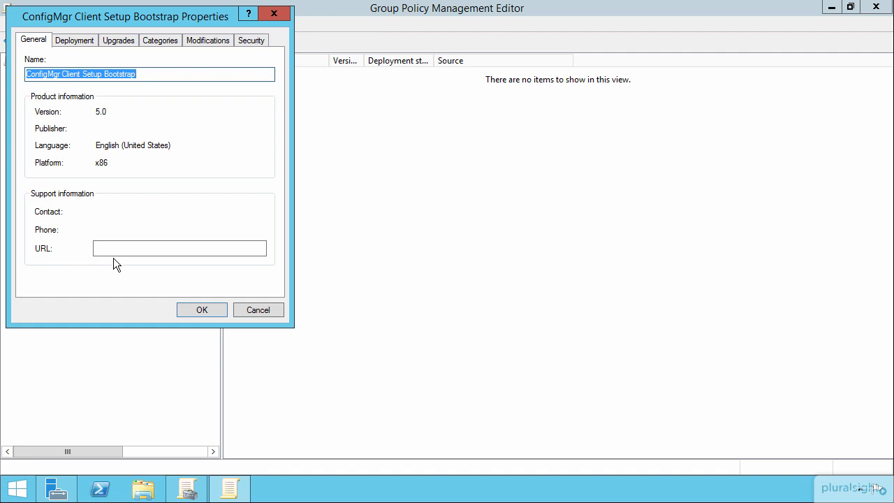
{"action": "left_click", "coordinate": [82, 41]}
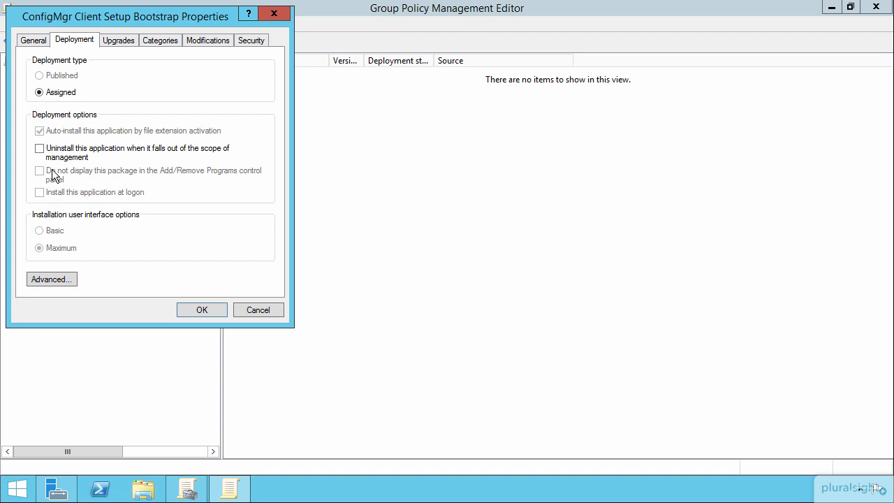
{"action": "left_click", "coordinate": [66, 279]}
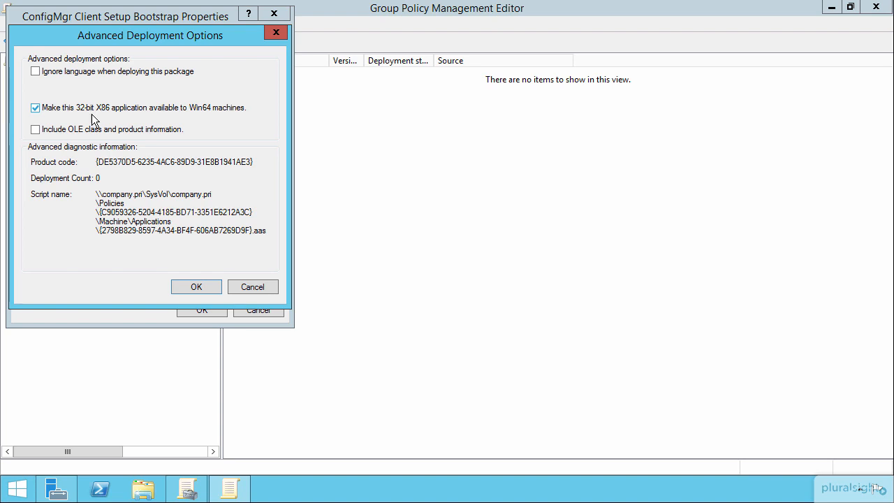
{"action": "left_click", "coordinate": [243, 286]}
Step: Review the package's upgrades, categories, modifications and security, add it with the default settings, and fit the Name column to the full package name
{"action": "left_click", "coordinate": [120, 43]}
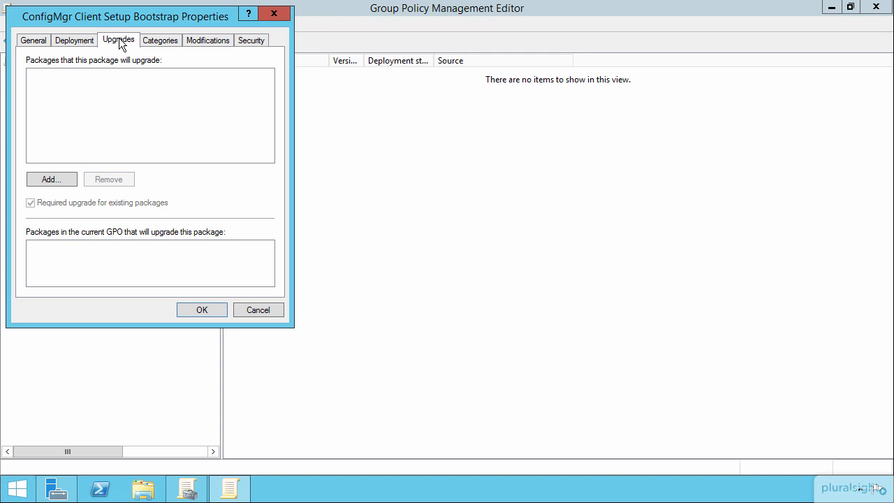
{"action": "left_click", "coordinate": [160, 42]}
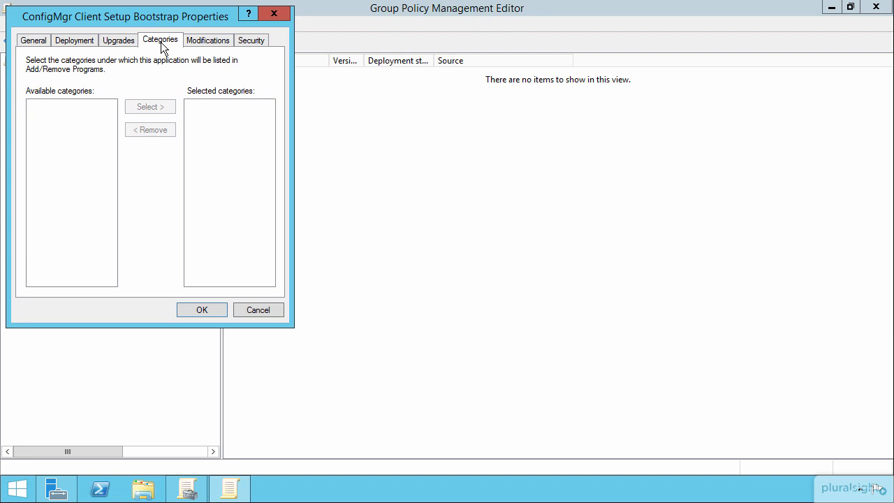
{"action": "left_click", "coordinate": [218, 40]}
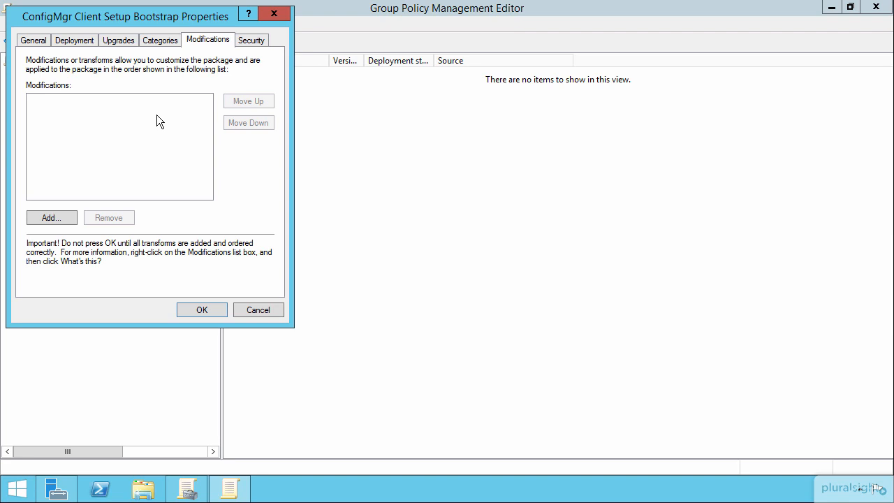
{"action": "left_click", "coordinate": [266, 41]}
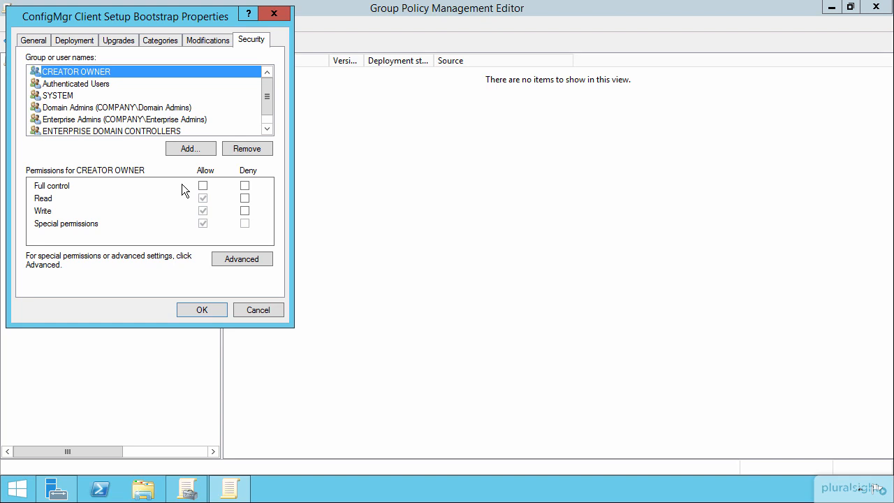
{"action": "left_click", "coordinate": [197, 310]}
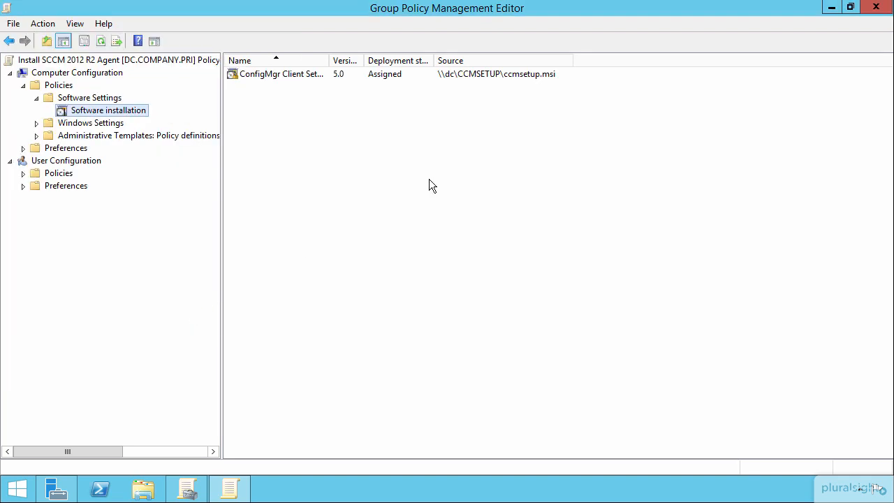
{"action": "double_click", "coordinate": [329, 60]}
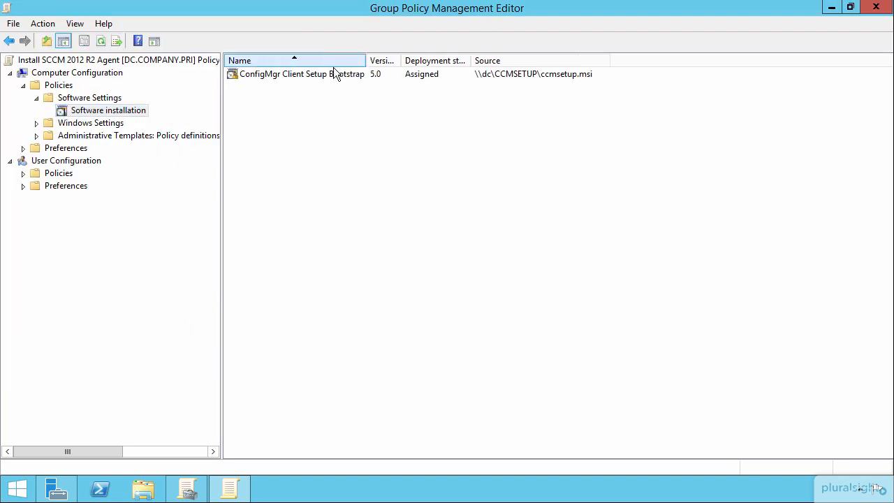